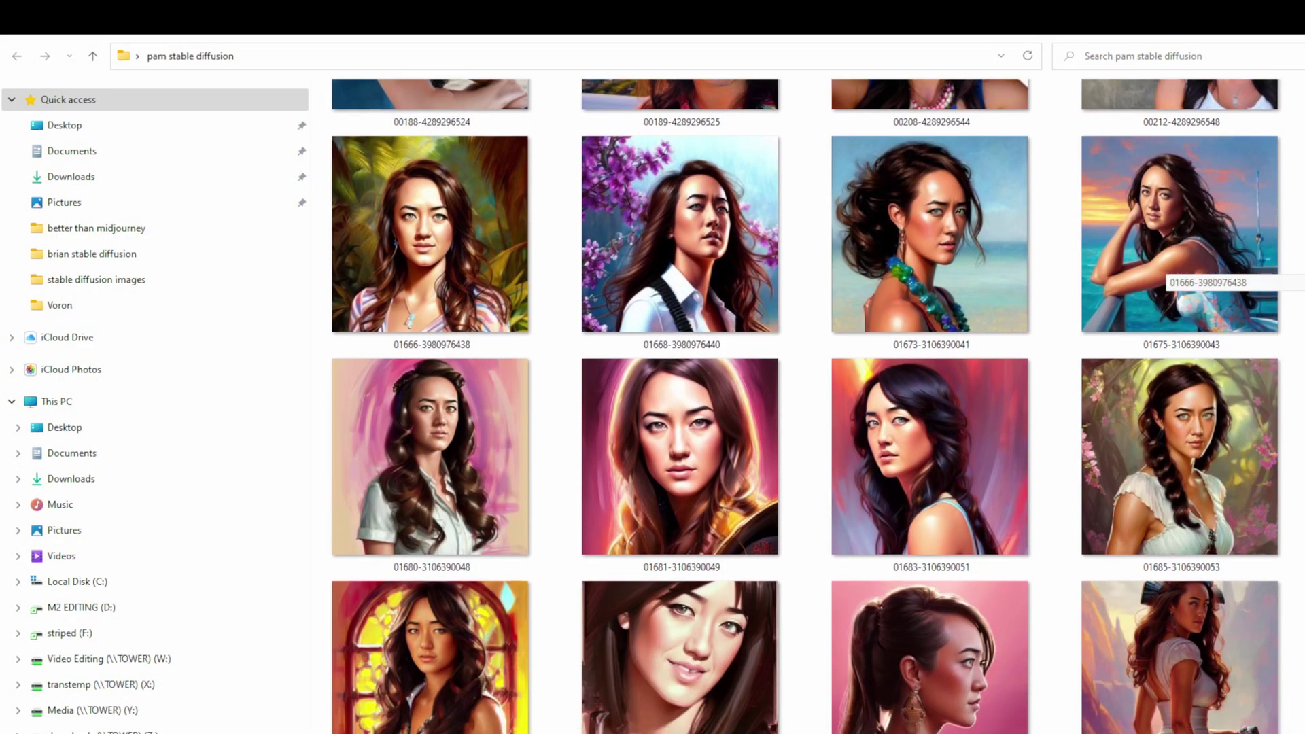
- Scroll through more generated portrait thumbnails in the pam stable diffusion folder
scroll(1165, 276, down, 2)
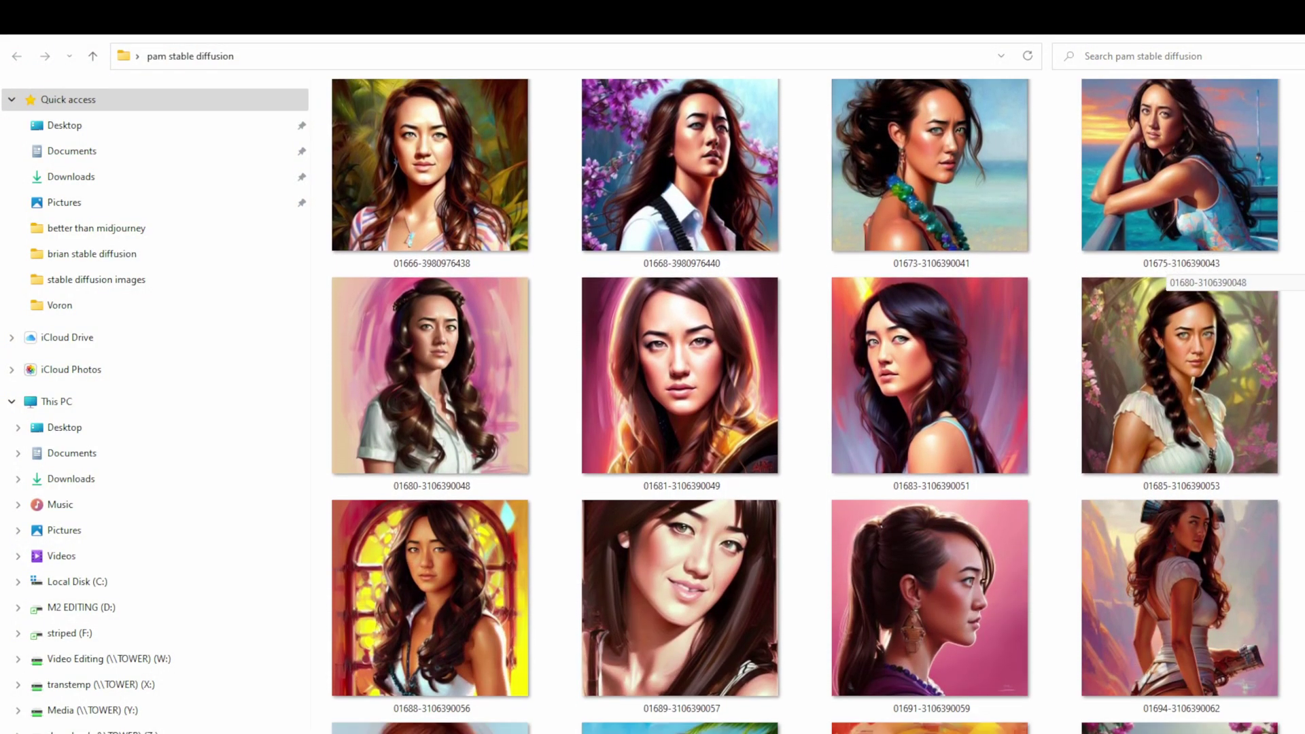
scroll(1166, 275, down, 2)
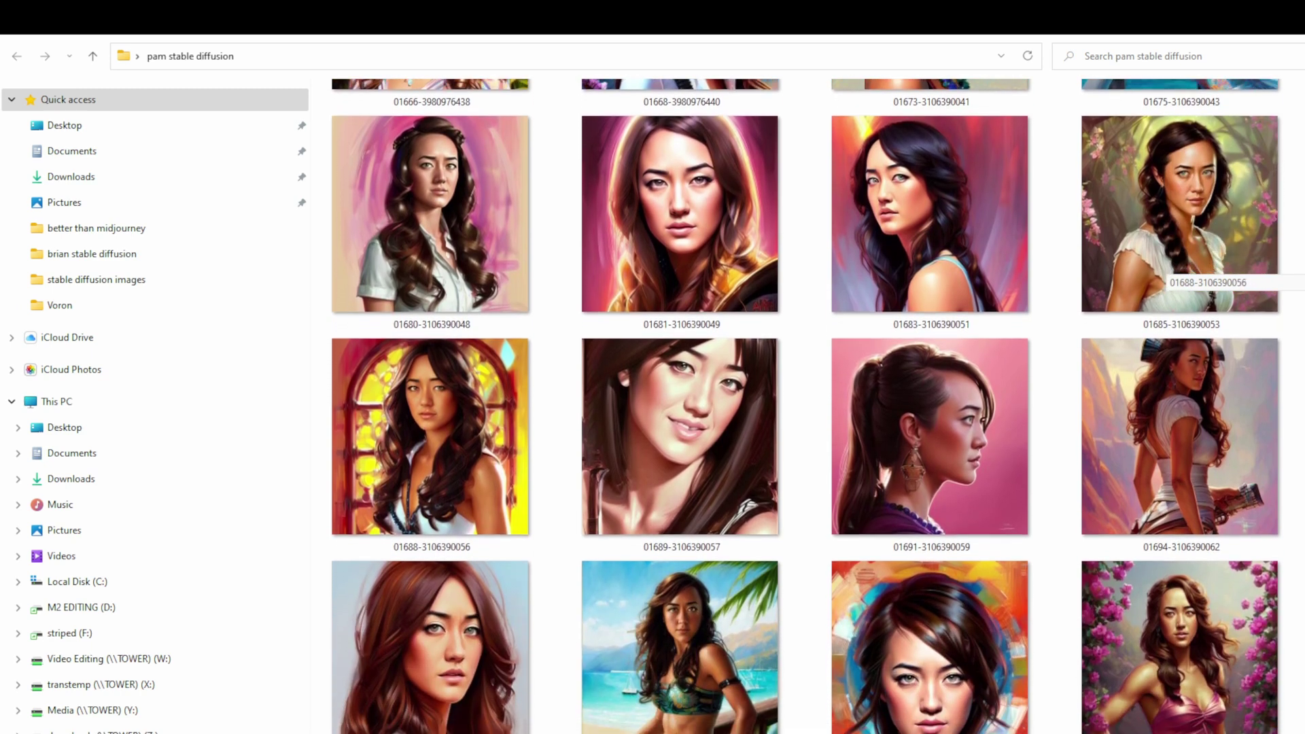
scroll(1165, 275, down, 1)
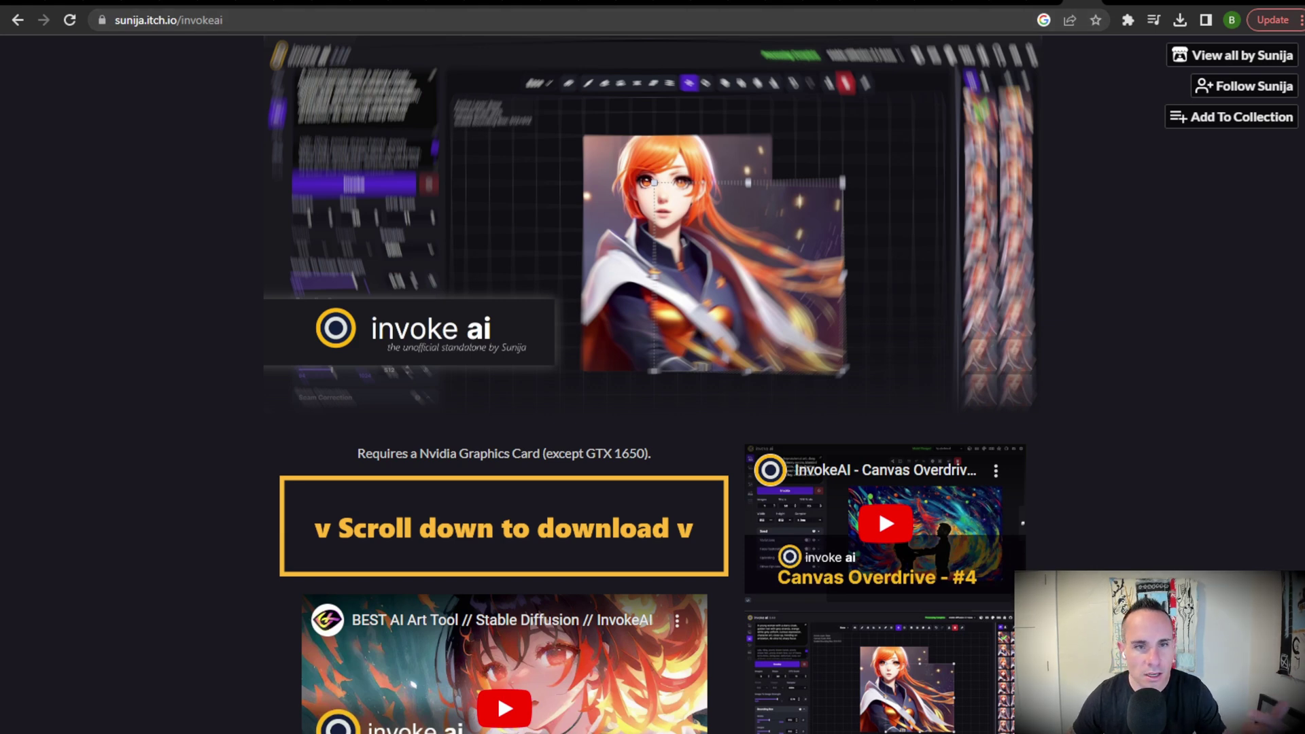
- Scroll the itch.io page past the feature lists to the Download section with invokeai-win.zip
scroll(652, 380, down, 8)
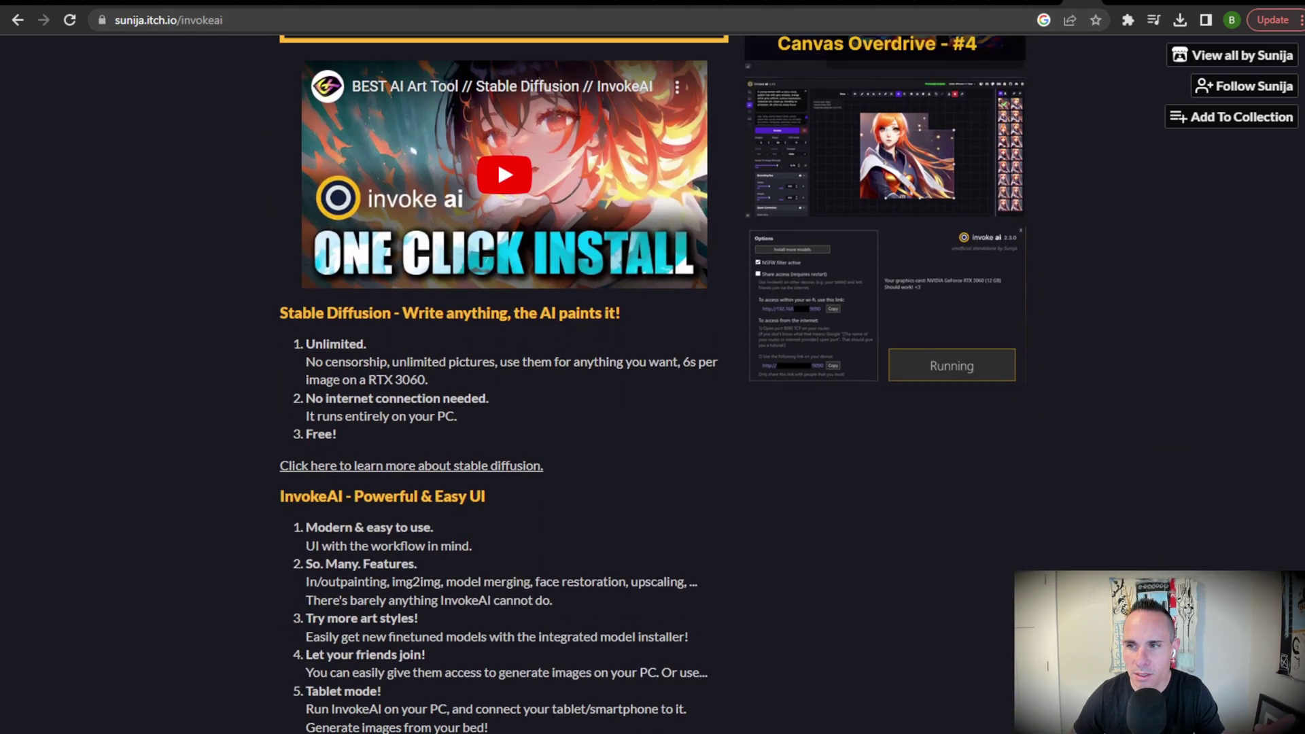
scroll(503, 380, down, 7)
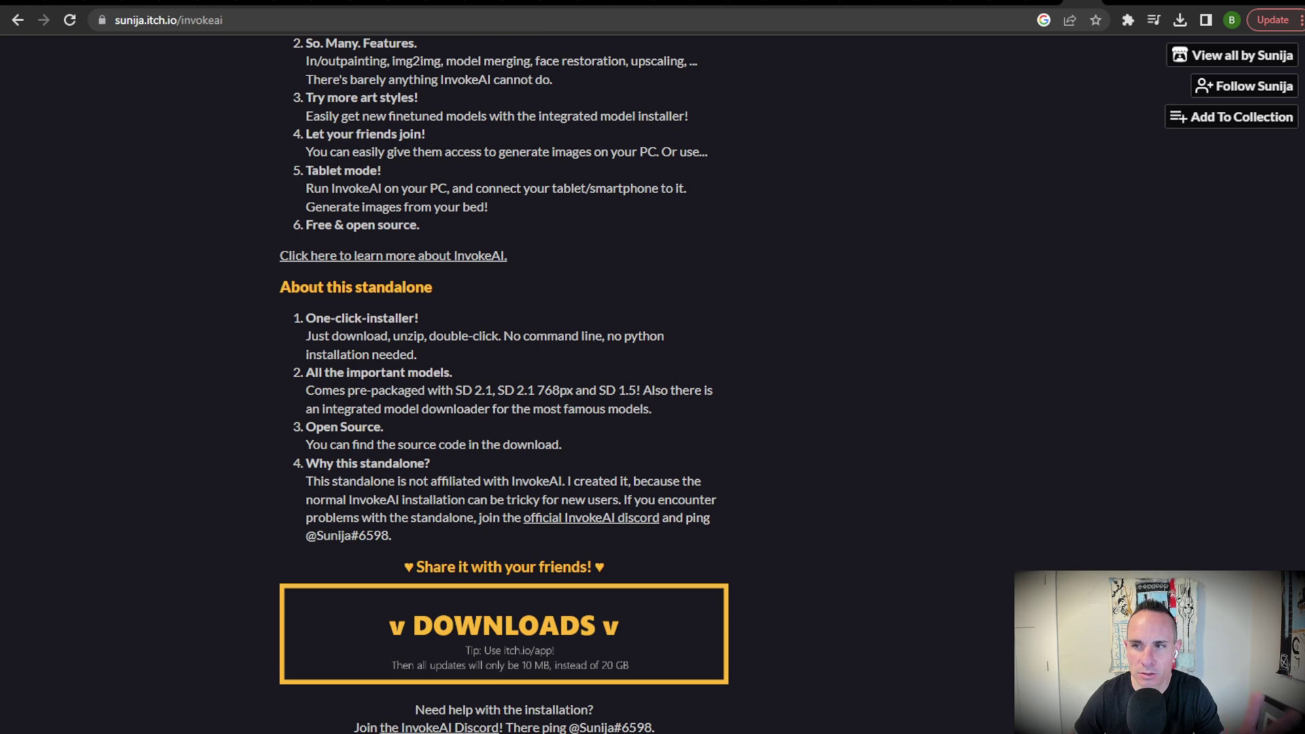
scroll(503, 381, down, 6)
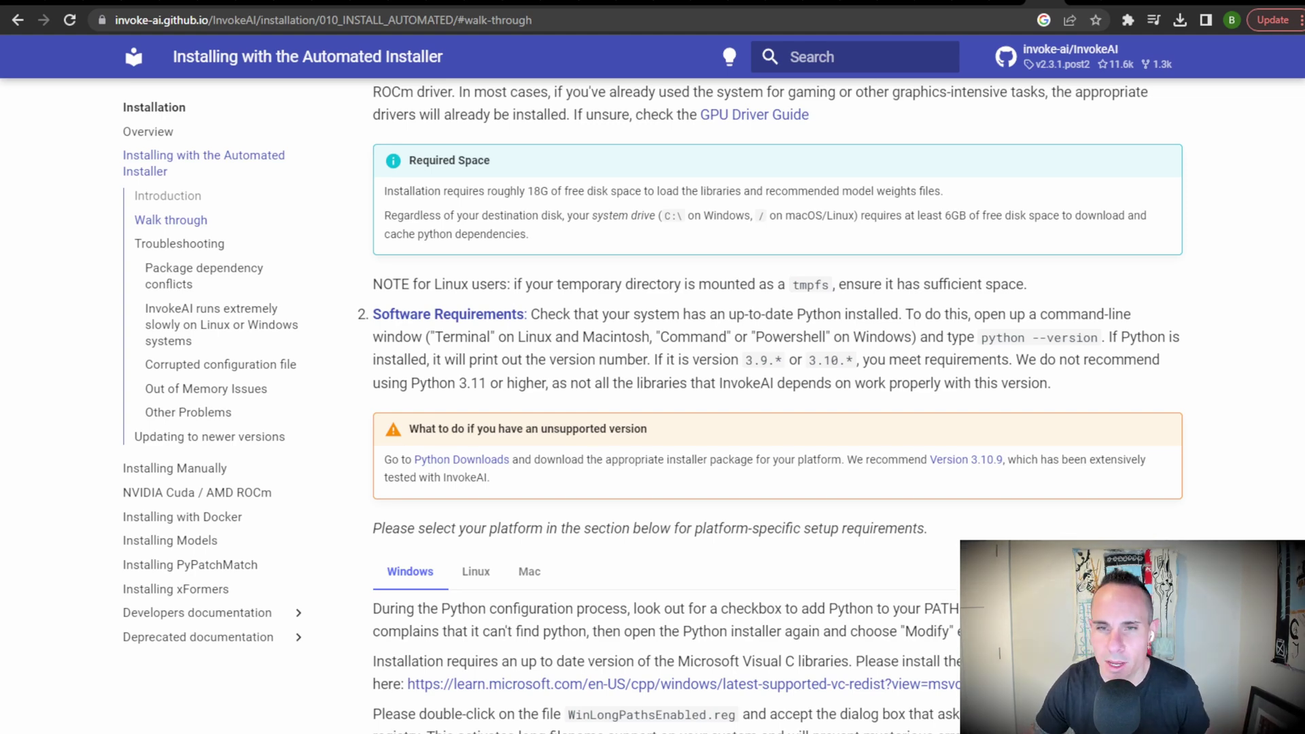
- Return to the itch.io tab listing invokeai-win.zip and invokeai_requirements_checker.zip
key(ctrl+Tab)
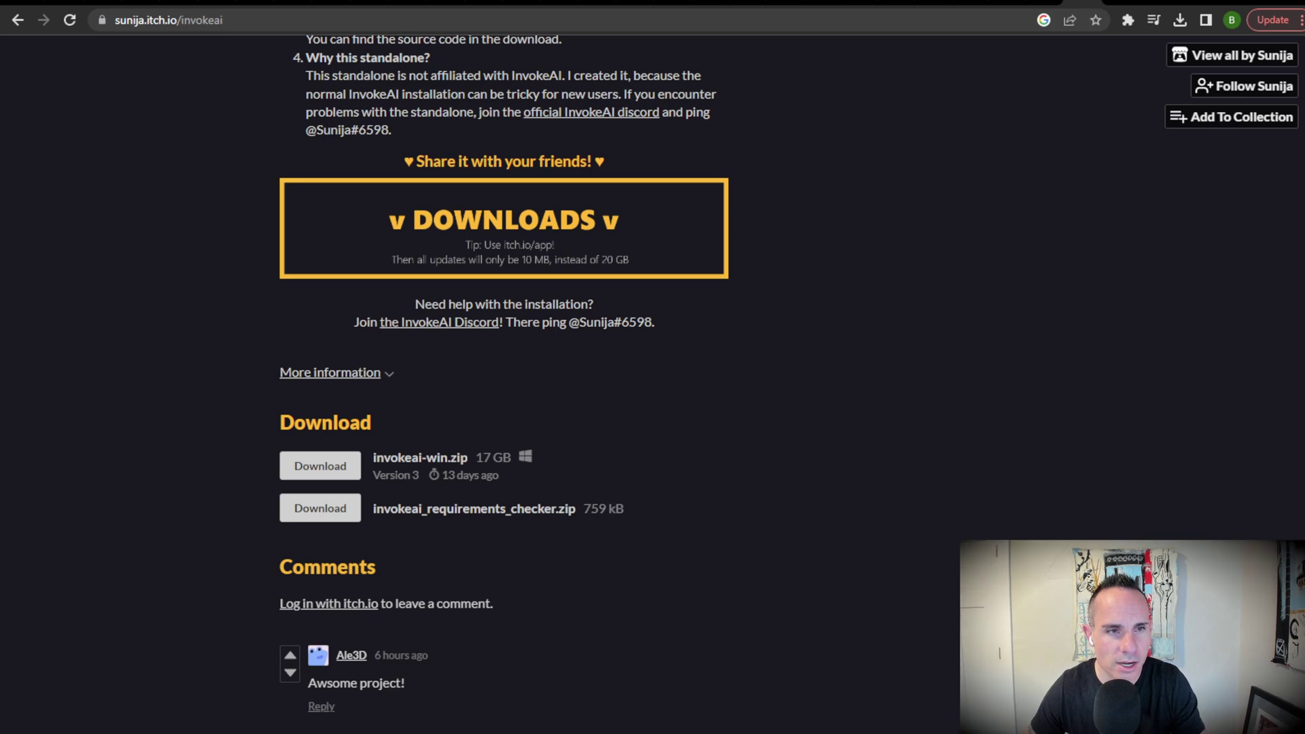
- Download the 17 GB invokeai-win.zip standalone package from itch.io
click(340, 465)
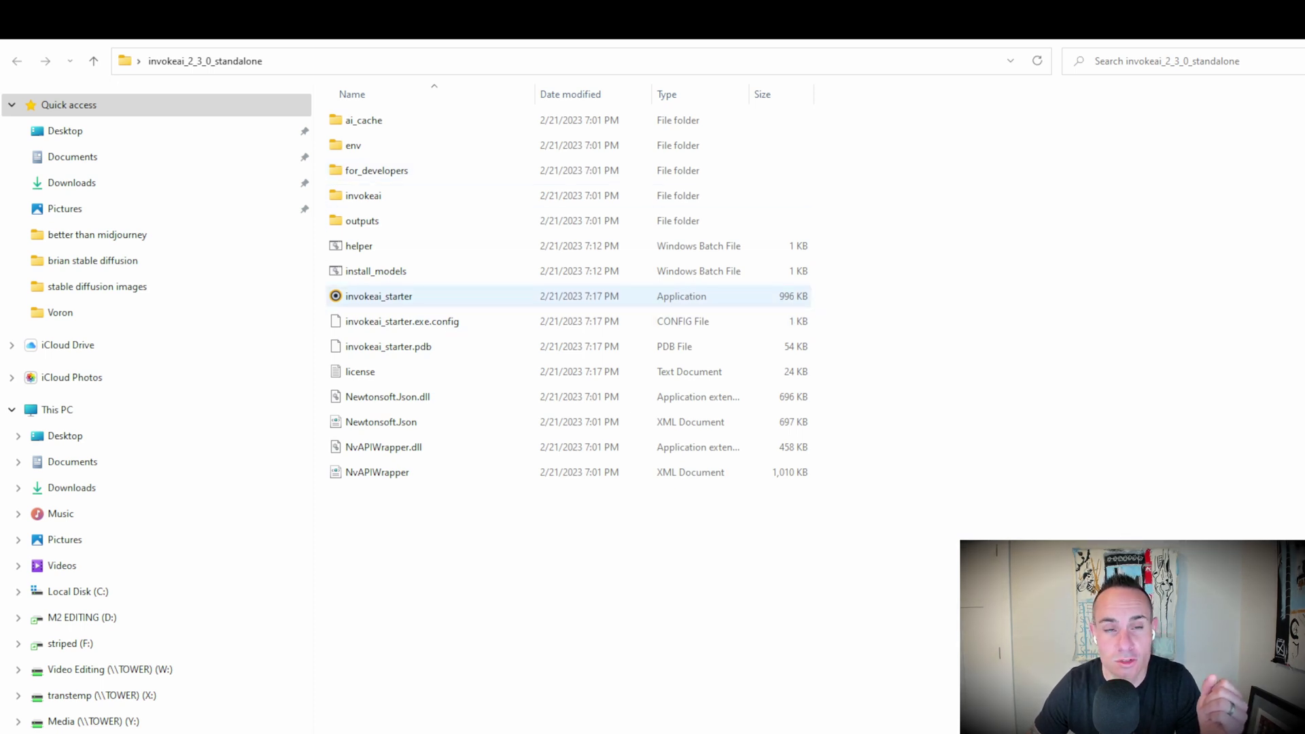
- Launch invokeai_starter from the invokeai_2_3_0_standalone folder
click(379, 296)
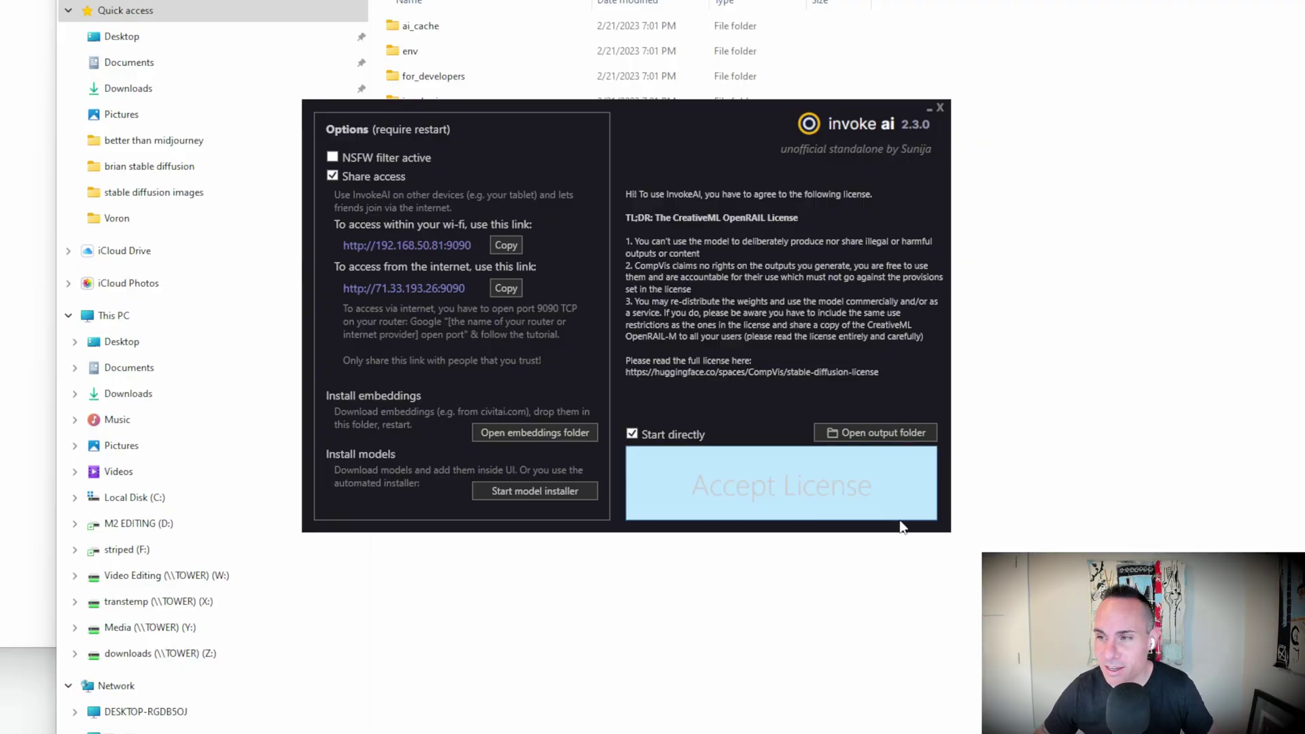
- Accept the CreativeML OpenRAIL license so InvokeAI starts at localhost:9090
click(839, 498)
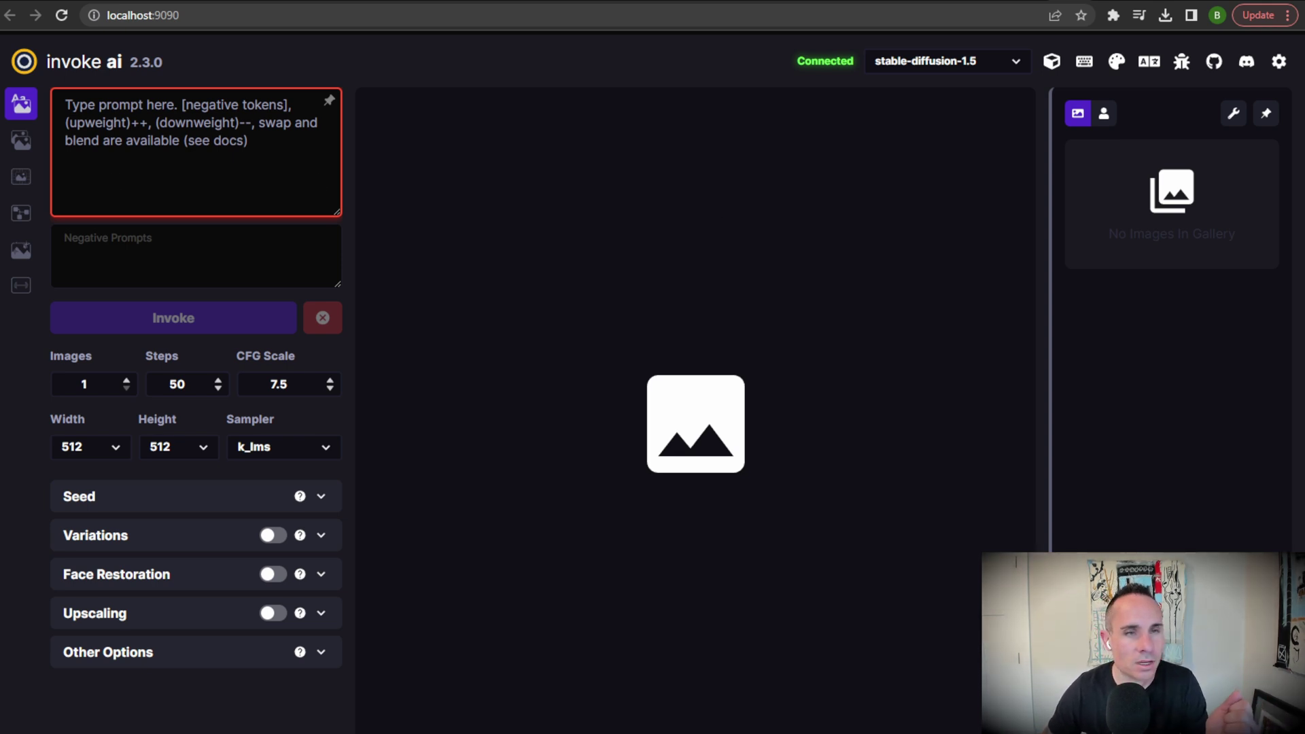
- Generate a 512×512 image from the prompt 'cute elephant'
click(269, 142)
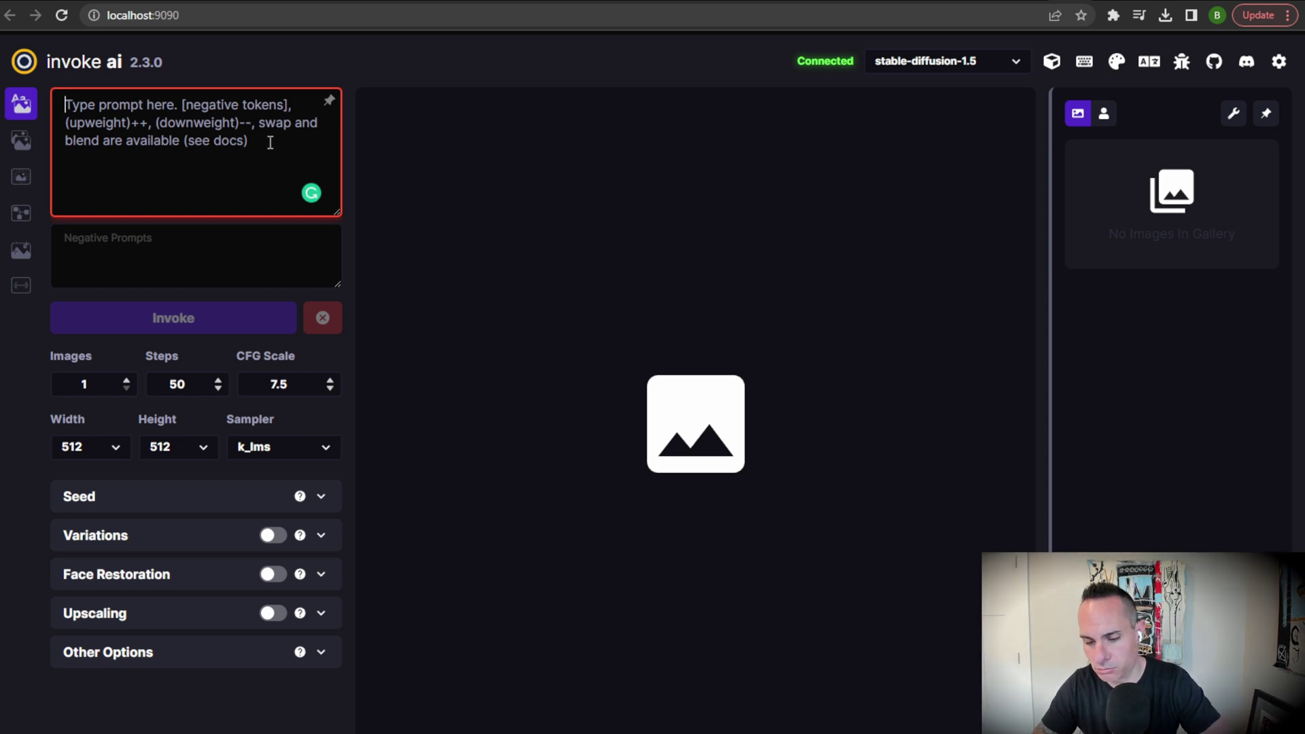
text(cute ele)
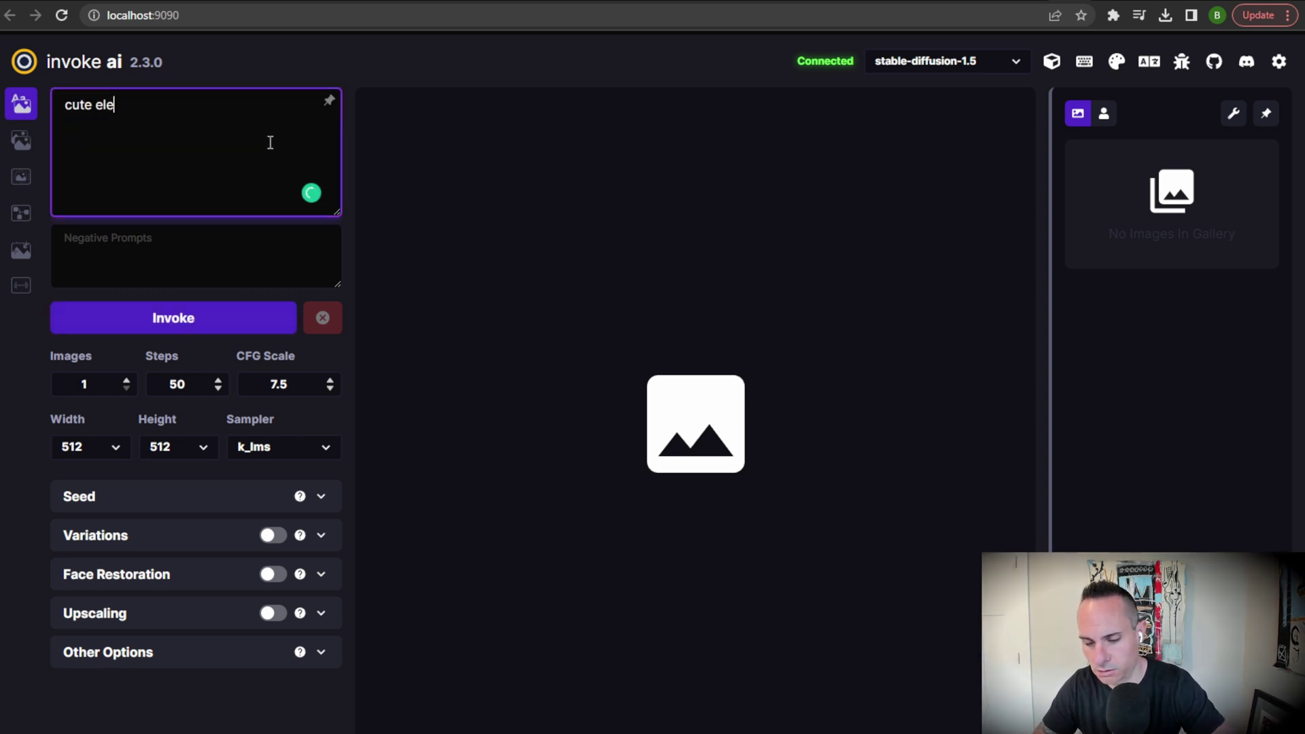
text(phant)
click(181, 314)
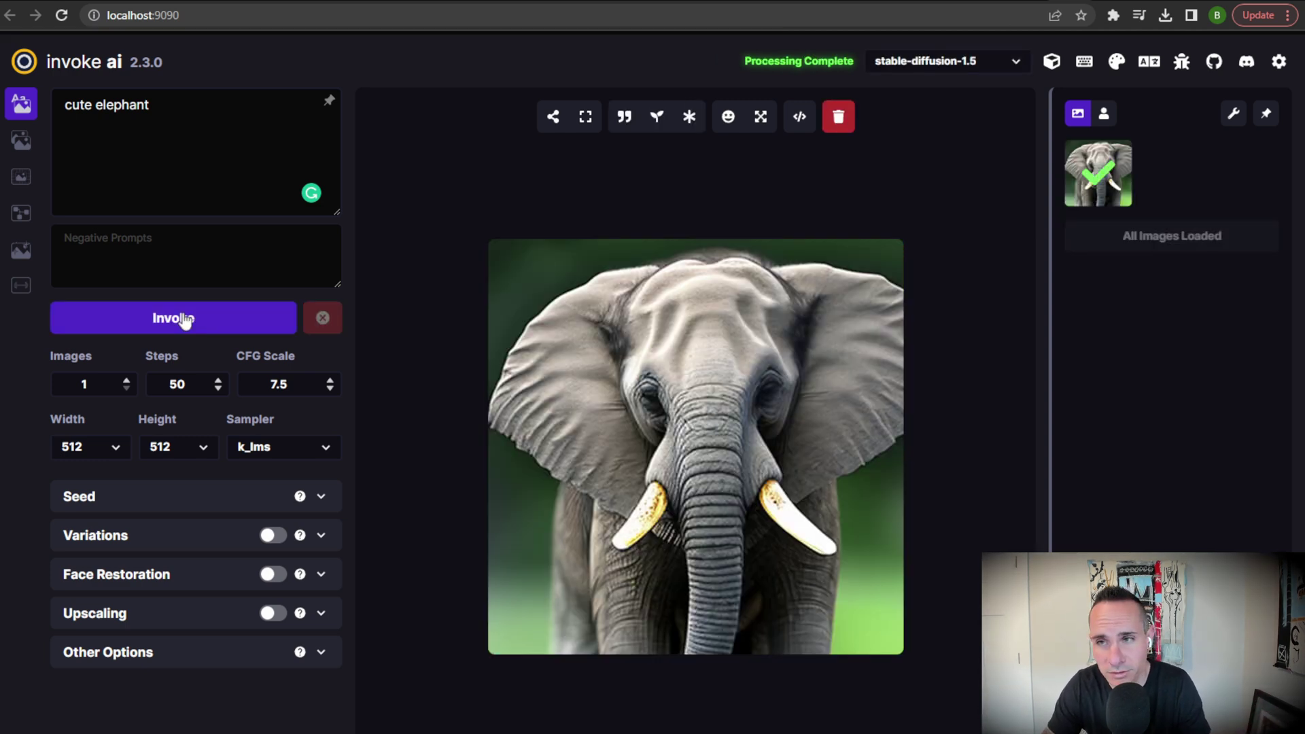
- Set the sampler to k_dpmpp_2 and the image count to 4 per generation
click(328, 447)
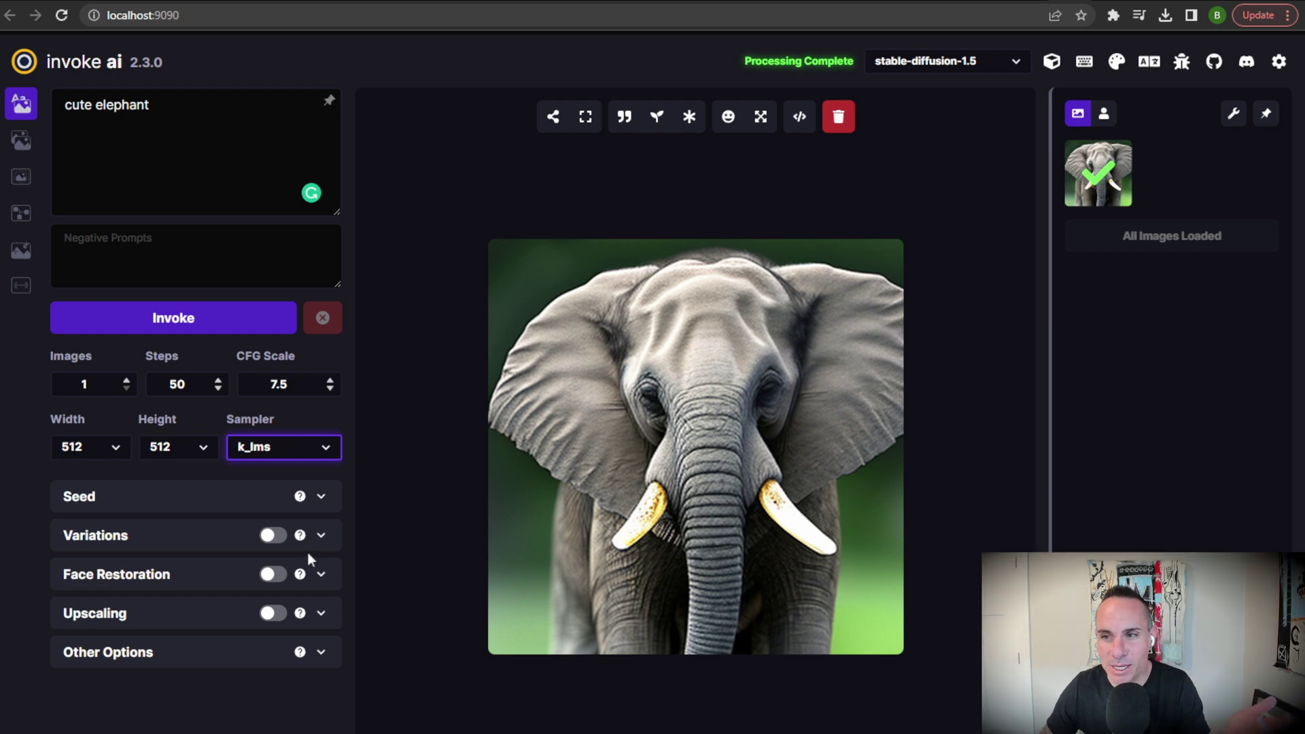
key(Down)
key(Down)
key(Down)
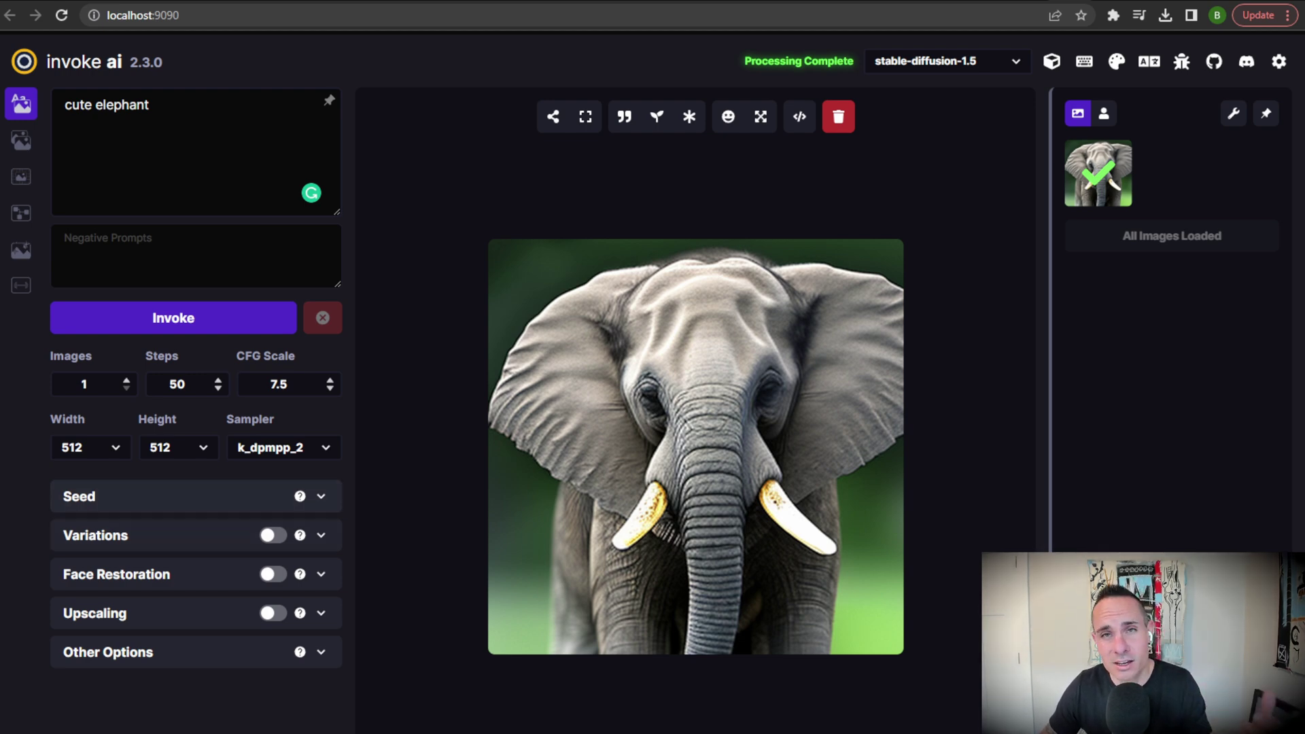
click(284, 447)
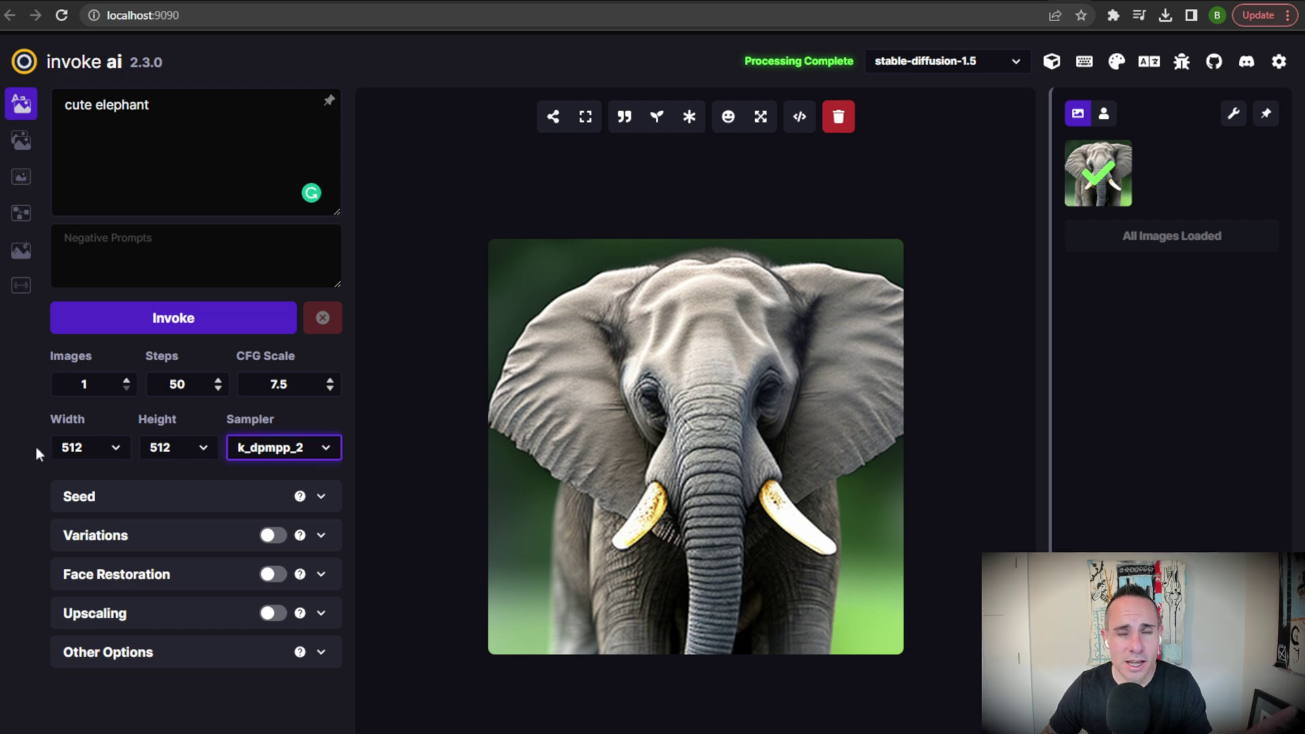
click(126, 380)
click(127, 379)
click(127, 379)
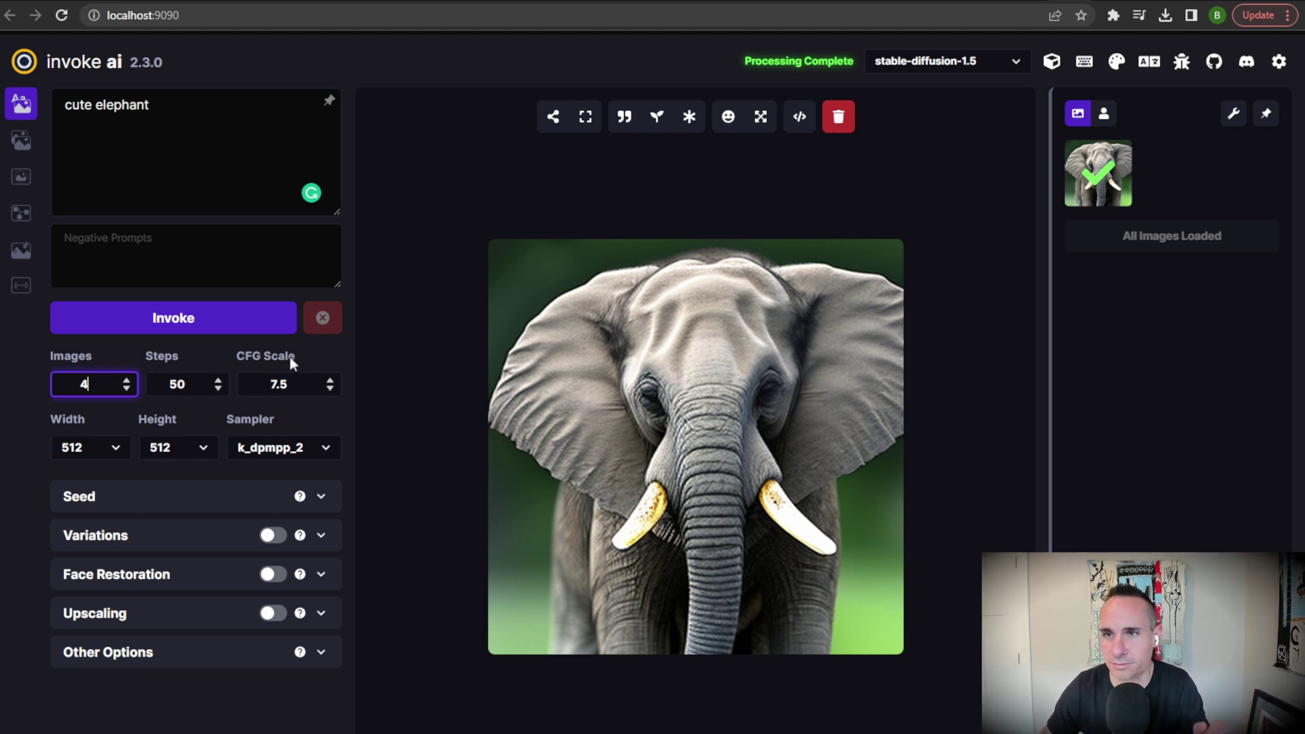
click(185, 110)
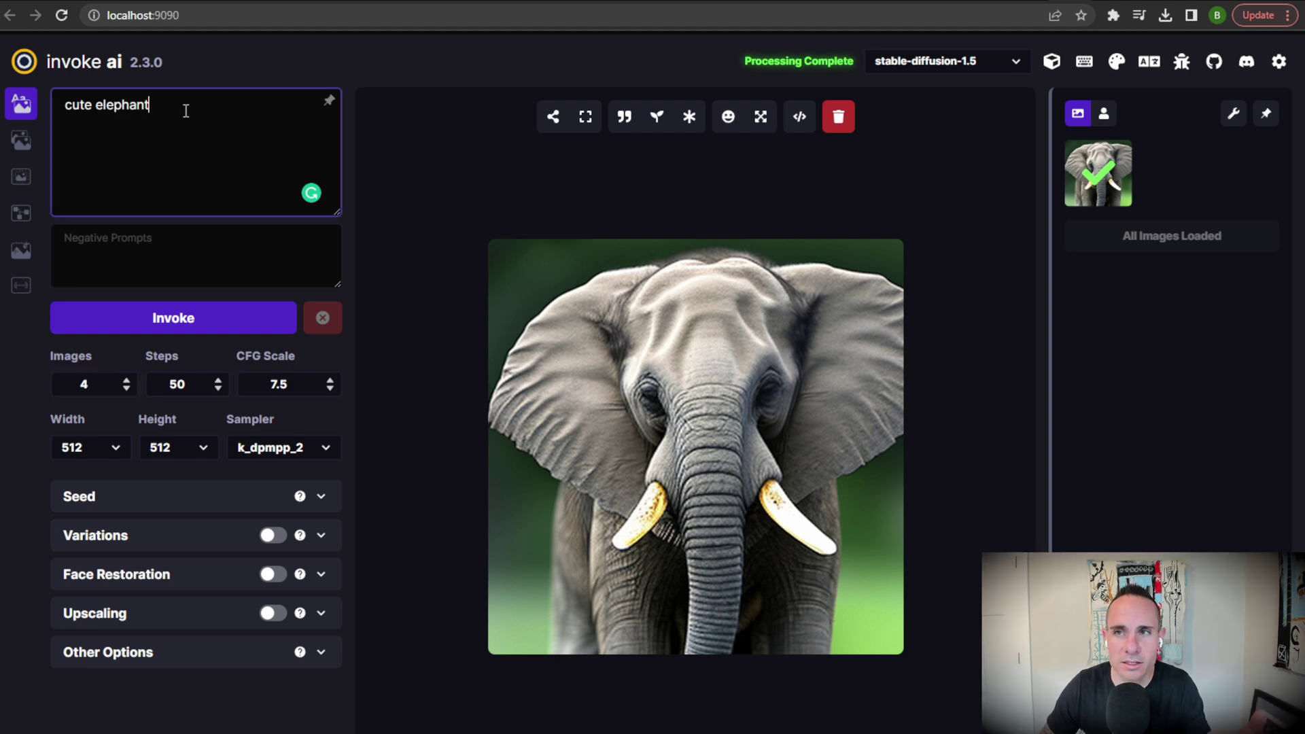
click(157, 245)
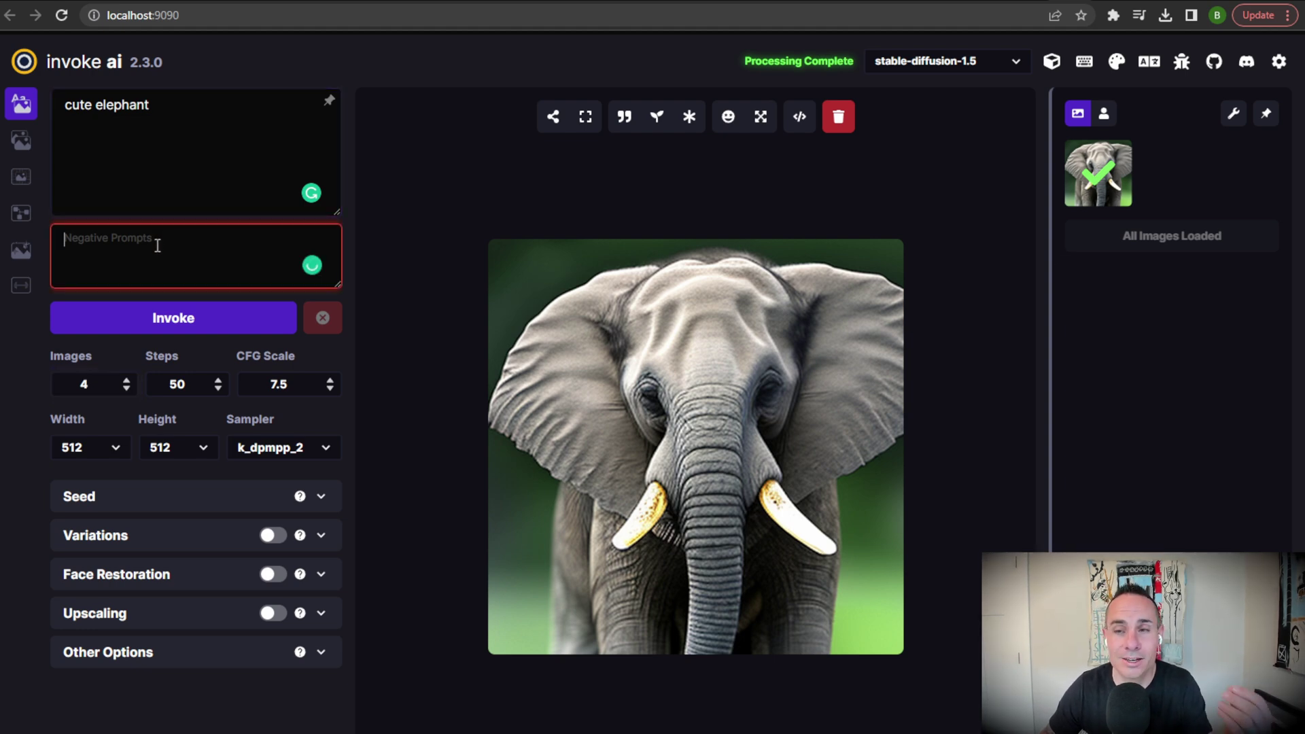
click(21, 143)
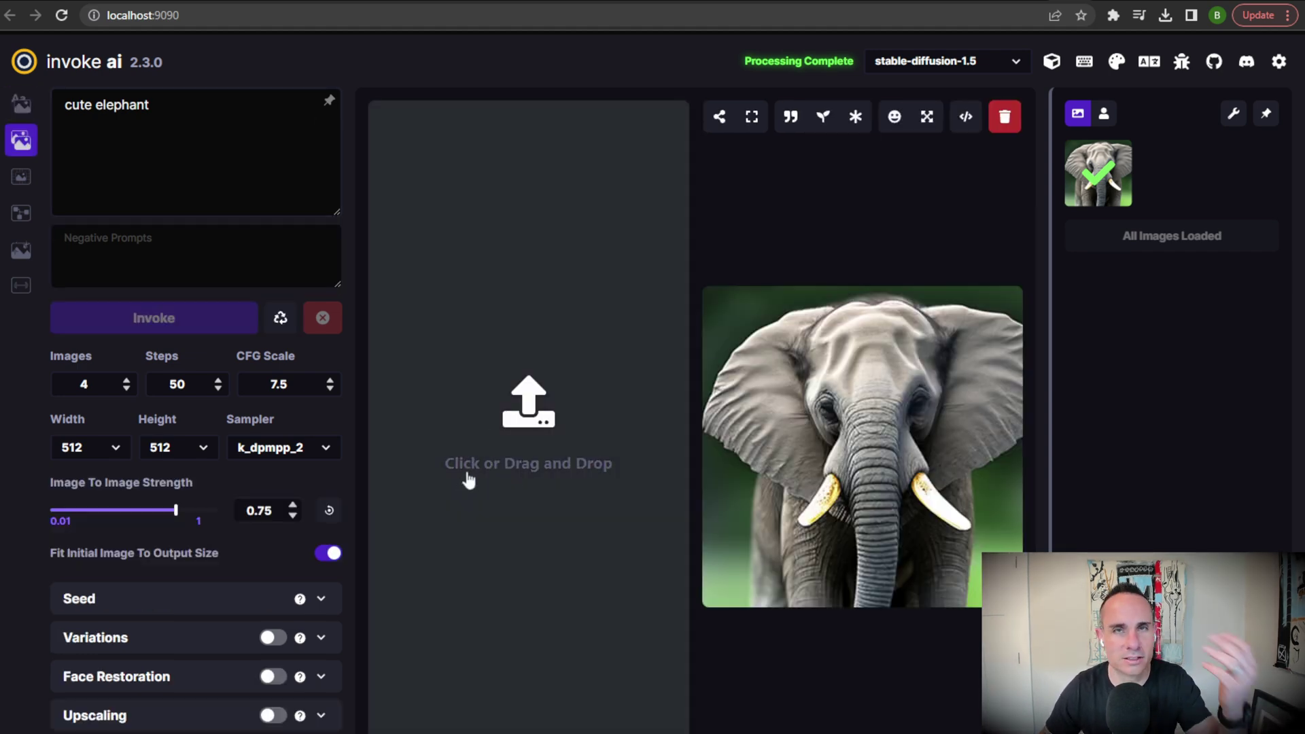
click(21, 178)
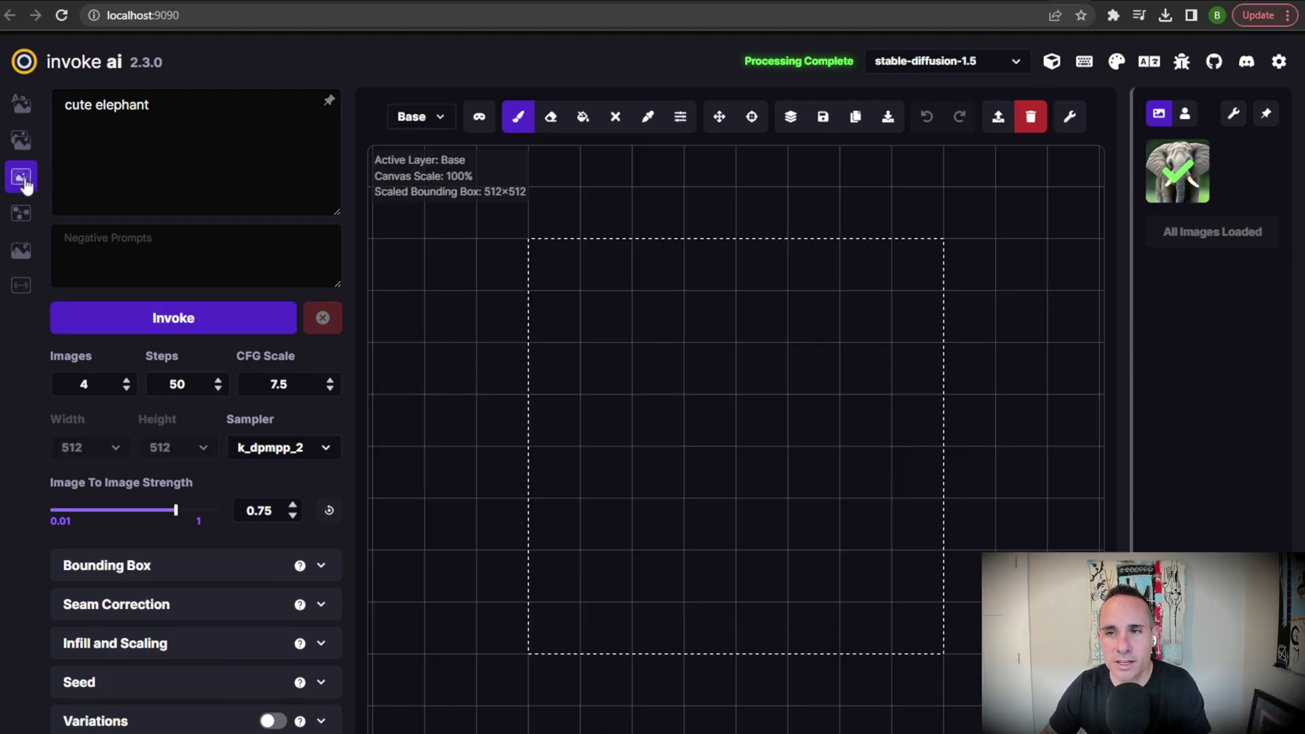
click(23, 219)
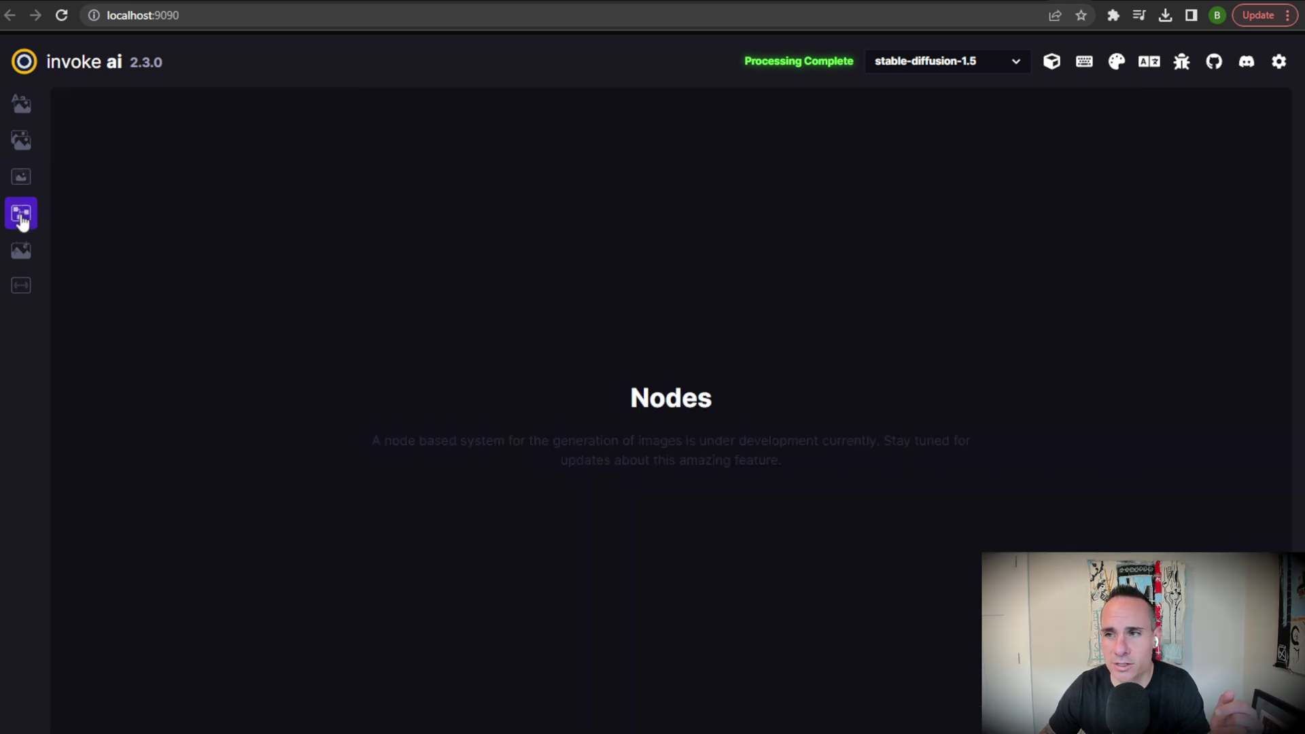
click(21, 251)
click(19, 292)
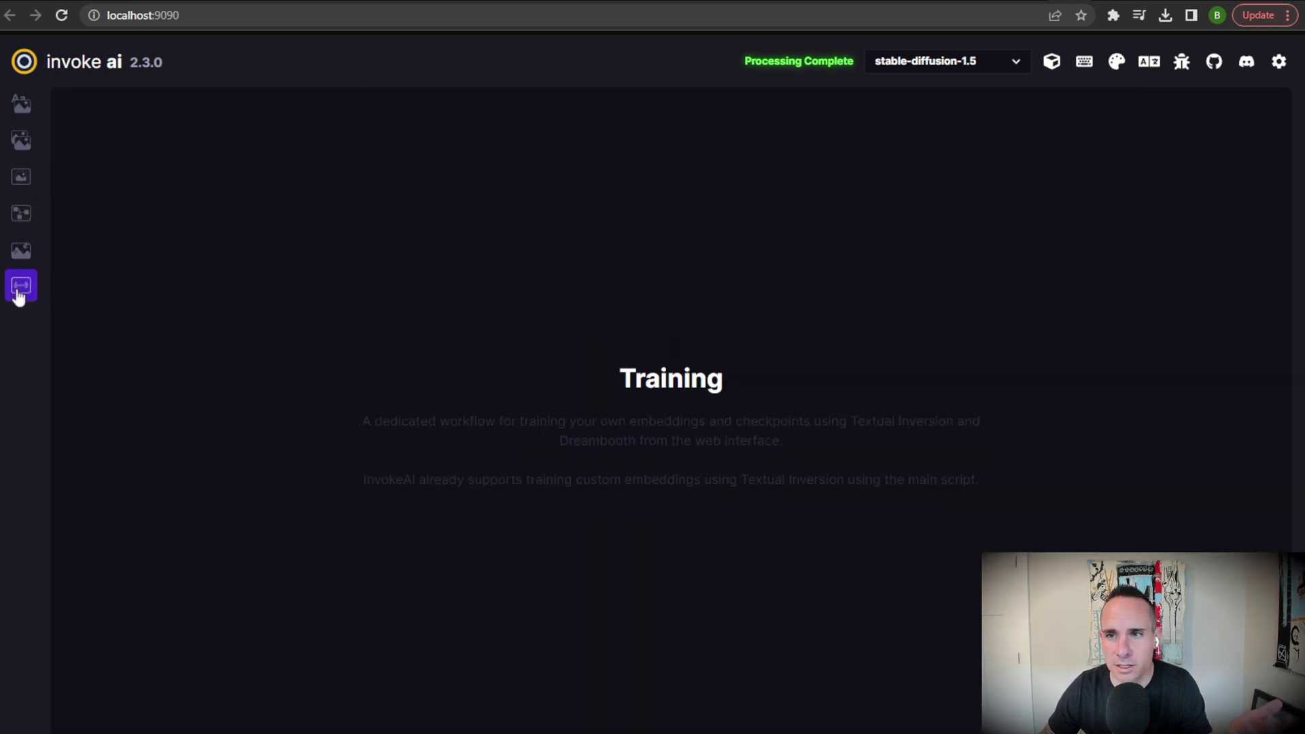
click(22, 106)
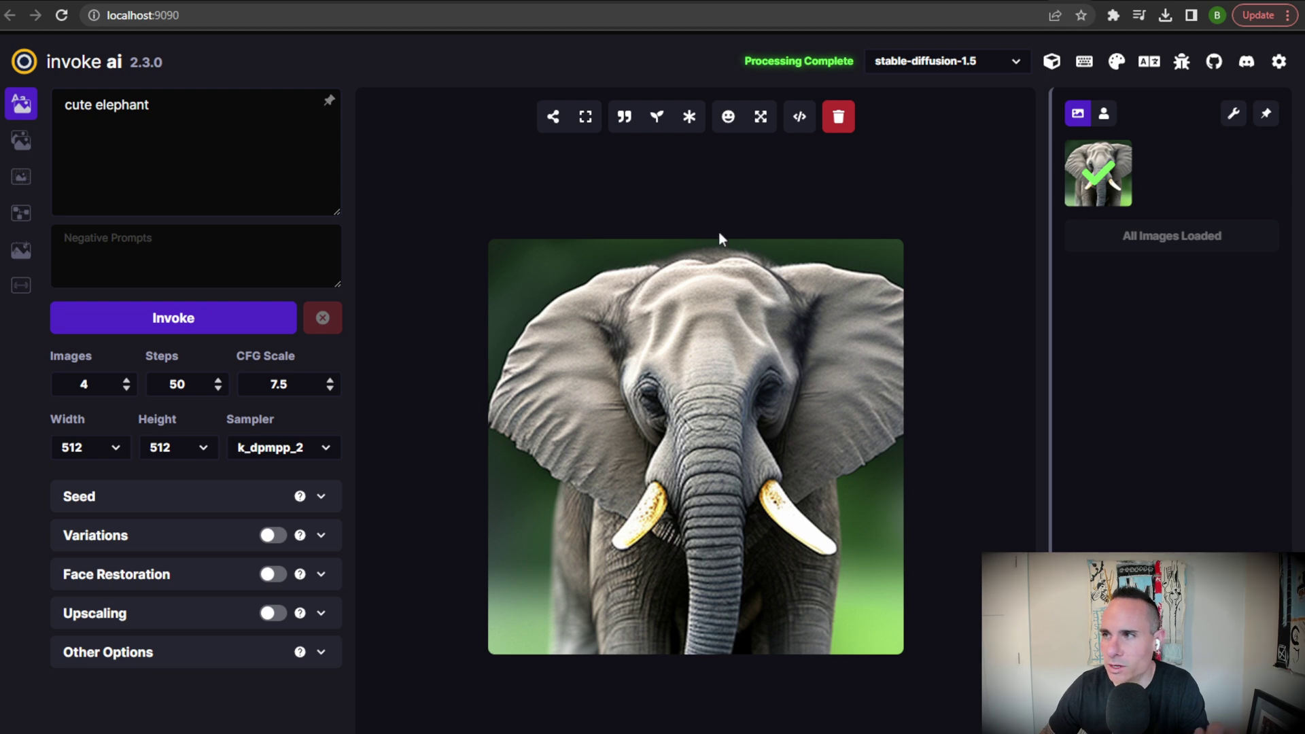
- Open the Model Manager listing stable-diffusion-1.5, inpainting-1.5 and the 2.1 models
mouse_move(1114, 64)
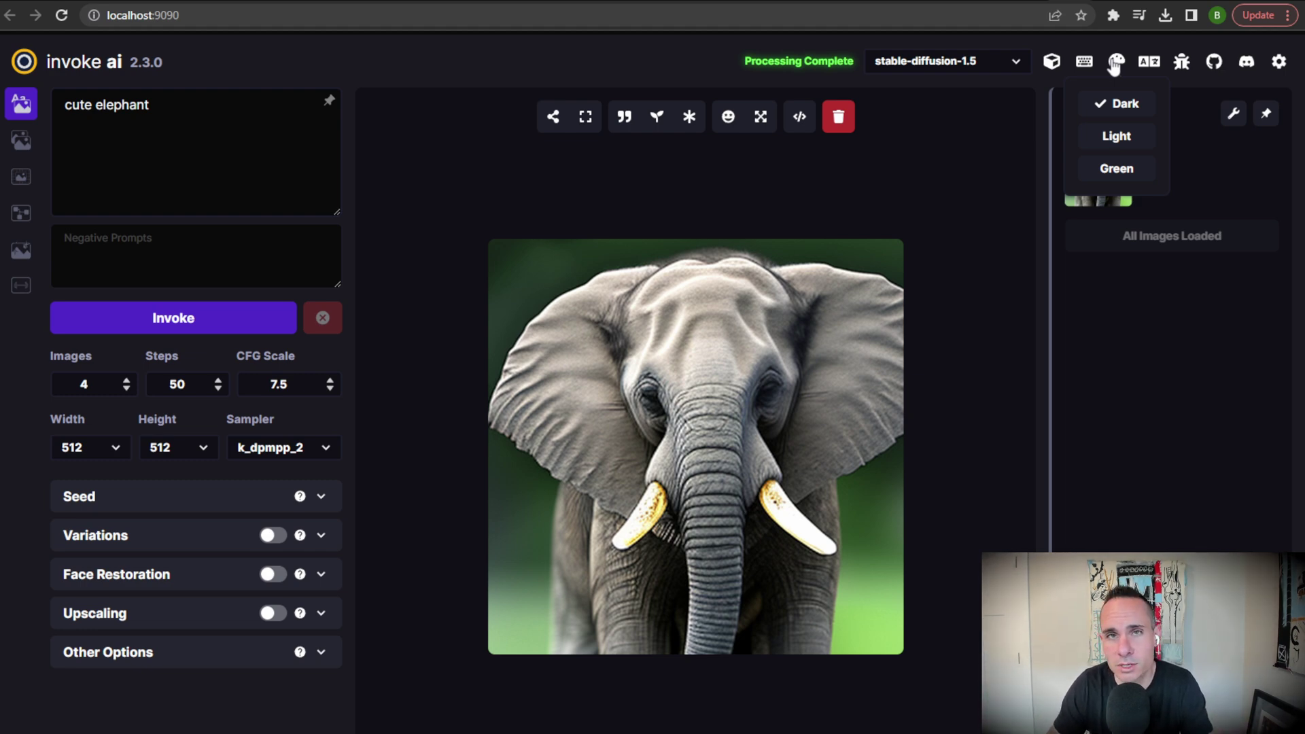
click(1052, 62)
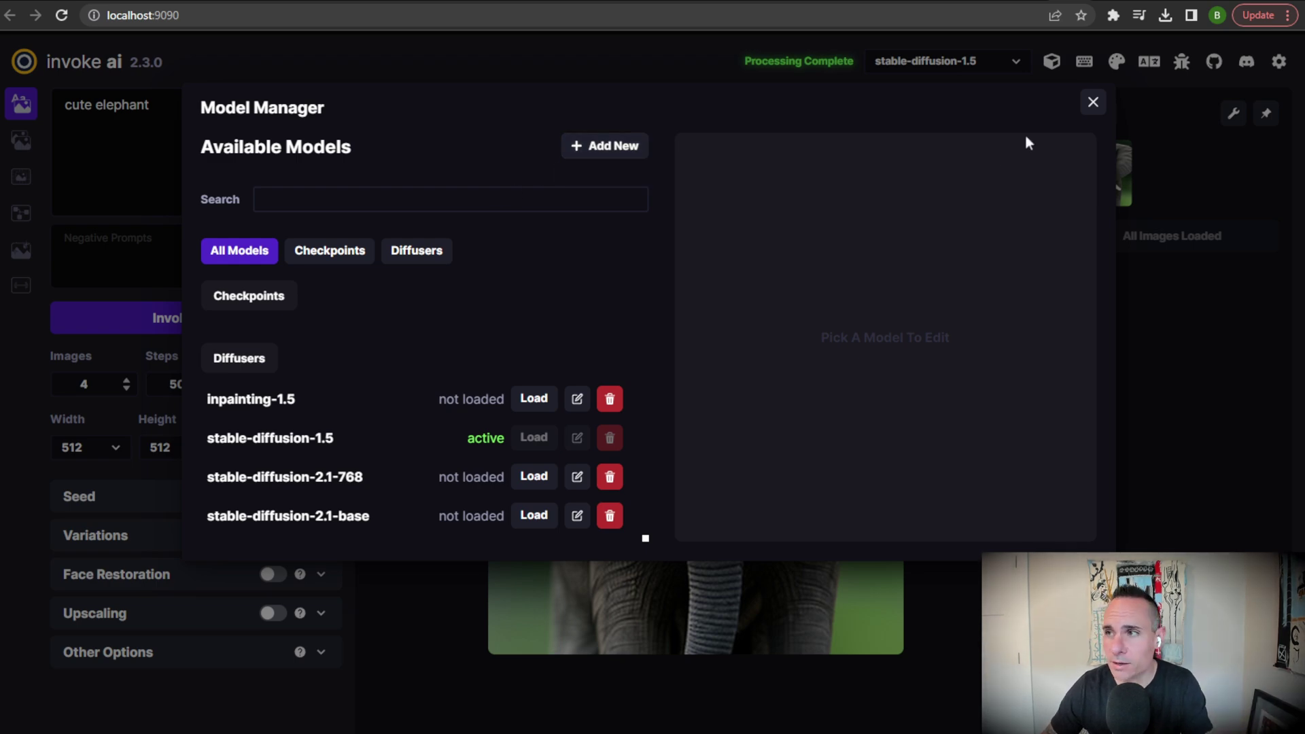
- Close the Model Manager to return to the elephant image workspace
click(1092, 102)
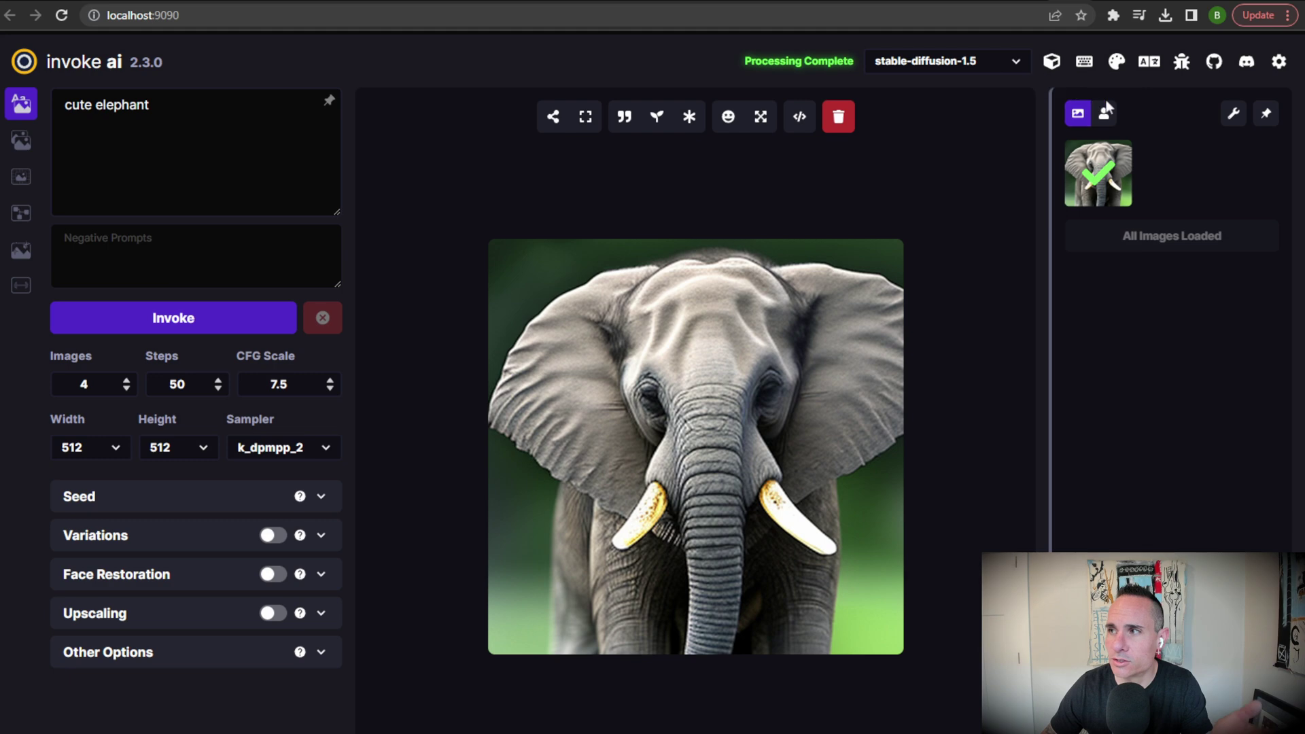